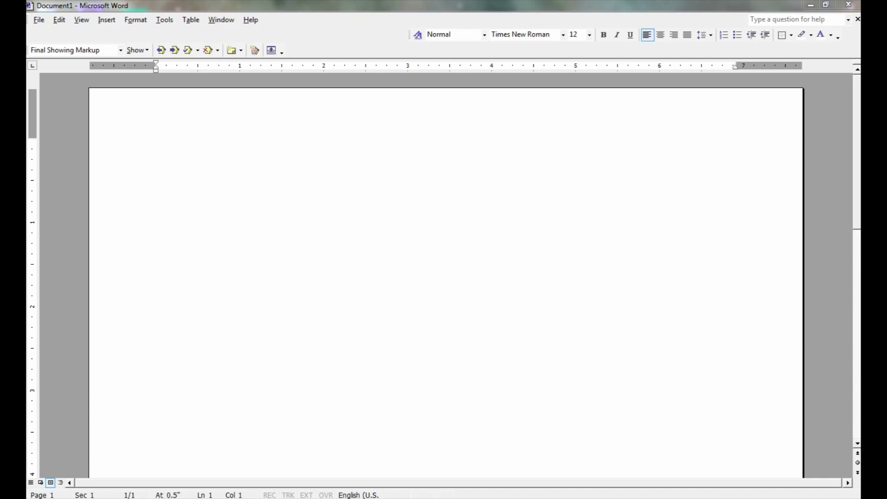
Set the page to landscape with 0.3" bottom and right margins in Page Setup
left_click(39, 20)
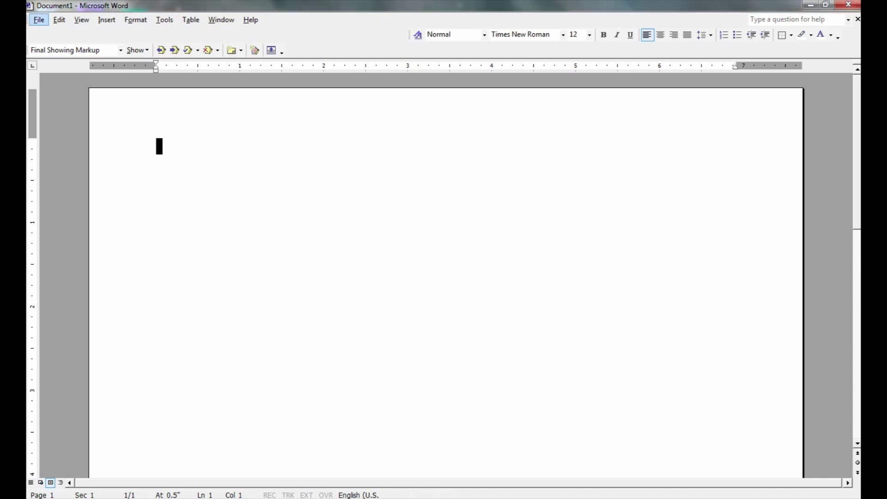
left_click(39, 20)
key("u")
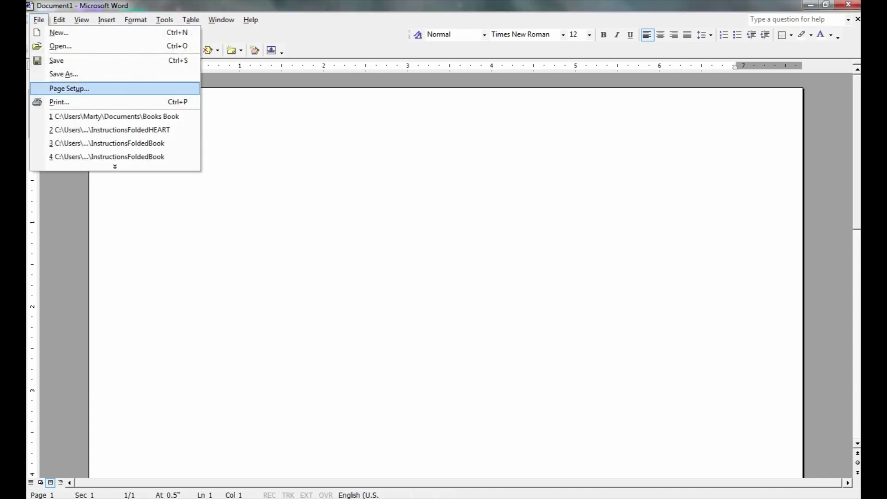
key("alt+s")
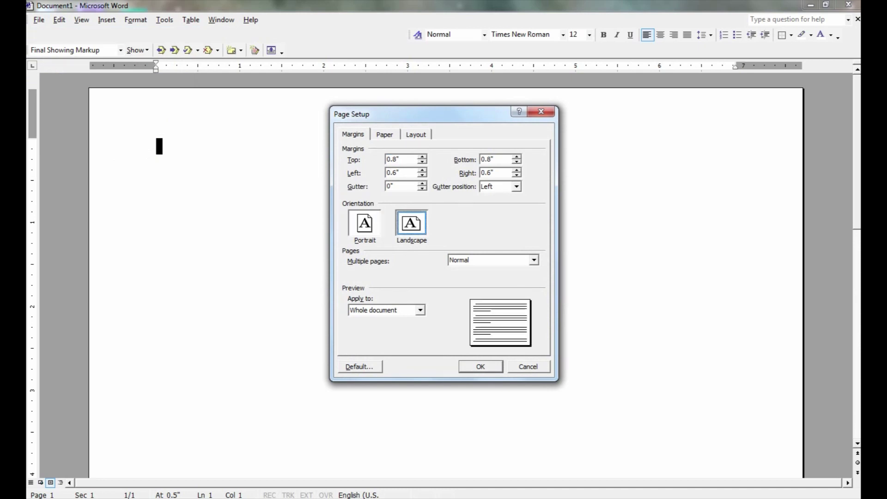
double_click(489, 159)
type("3")
key("alt+r")
type("3")
key("Return")
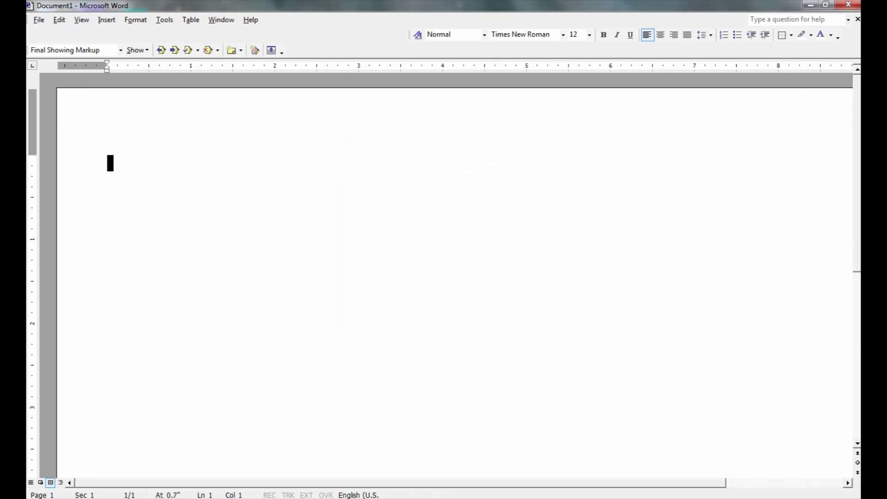
key("alt+i")
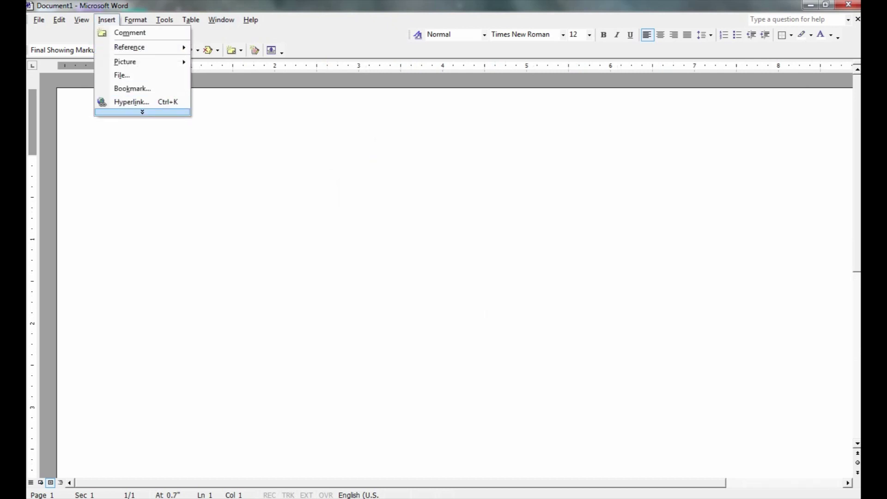
Insert a default-style WordArt reading WORD at size 96
left_click(142, 112)
mouse_move(144, 156)
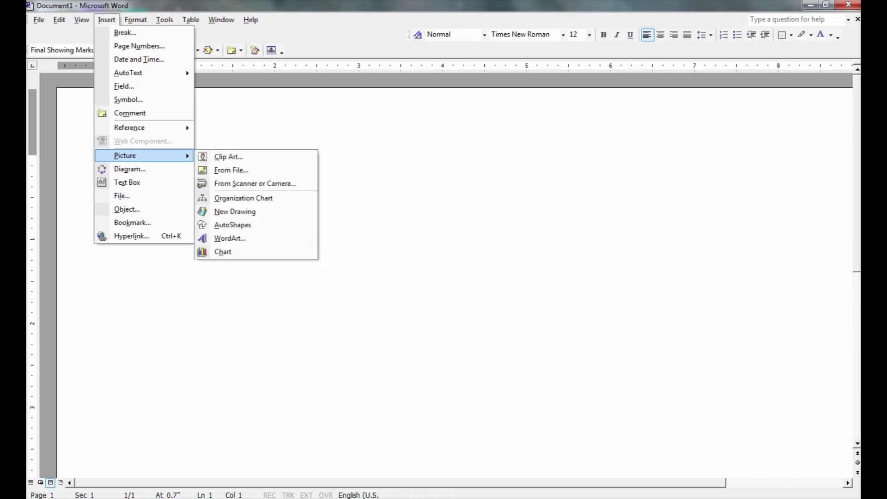
key("Return")
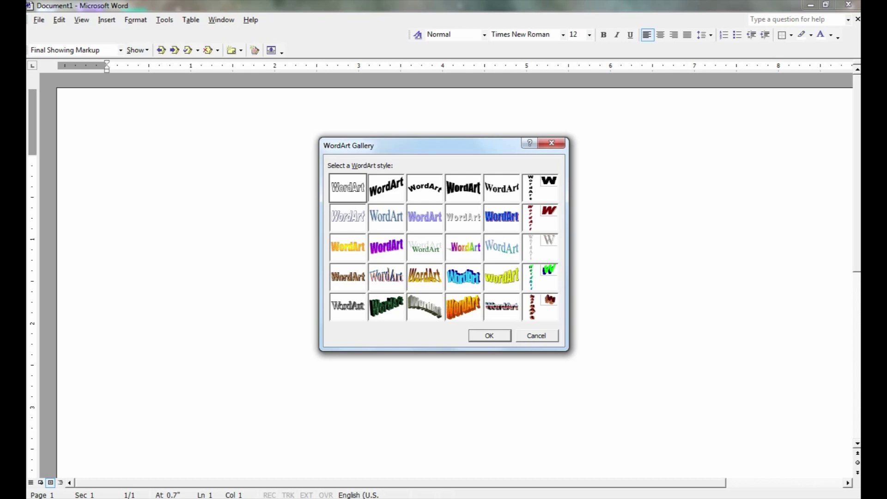
key("Return")
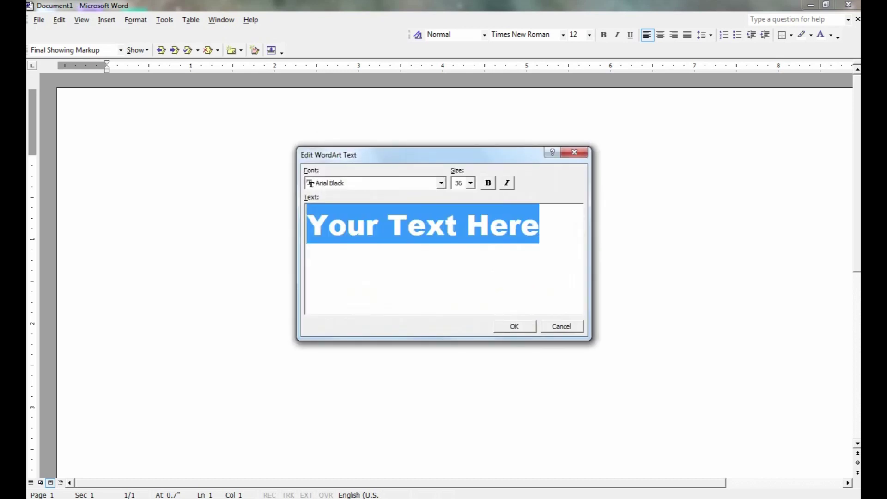
type("W")
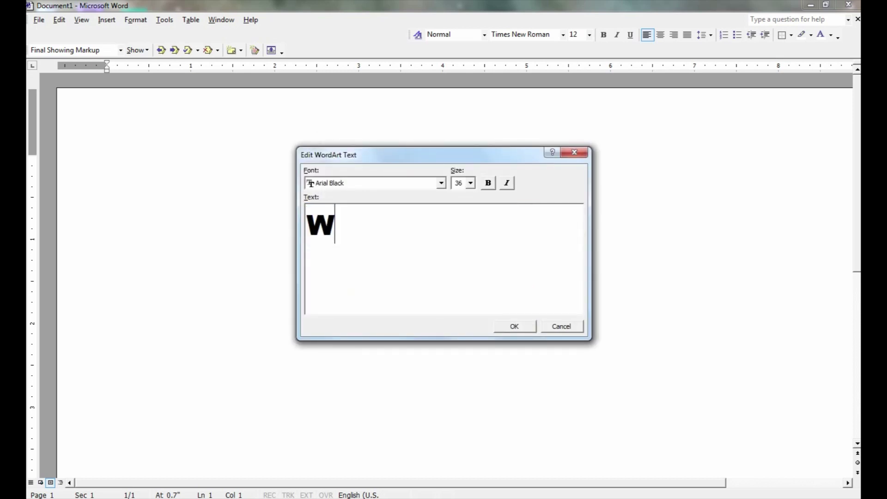
type("ORD")
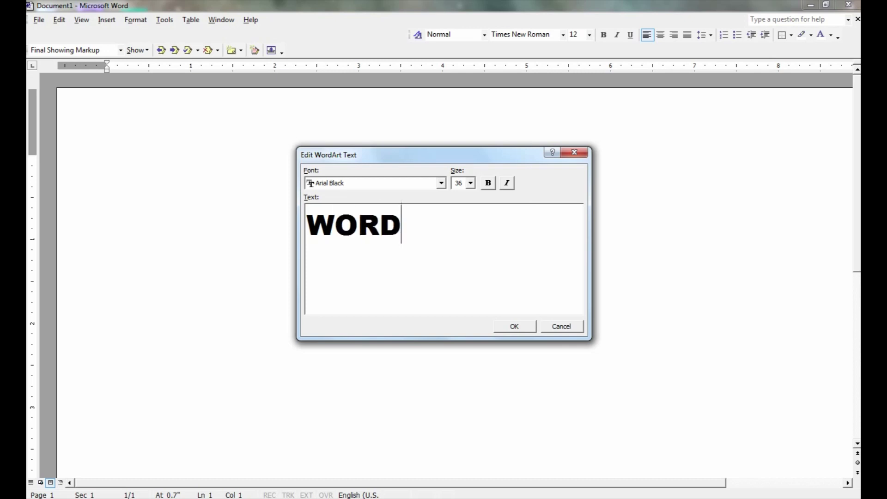
left_click(471, 183)
key("Down")
key("Down")
key("Down")
key("Down")
key("Down")
key("Down")
key("Down")
key("Down")
key("Down")
key("Down")
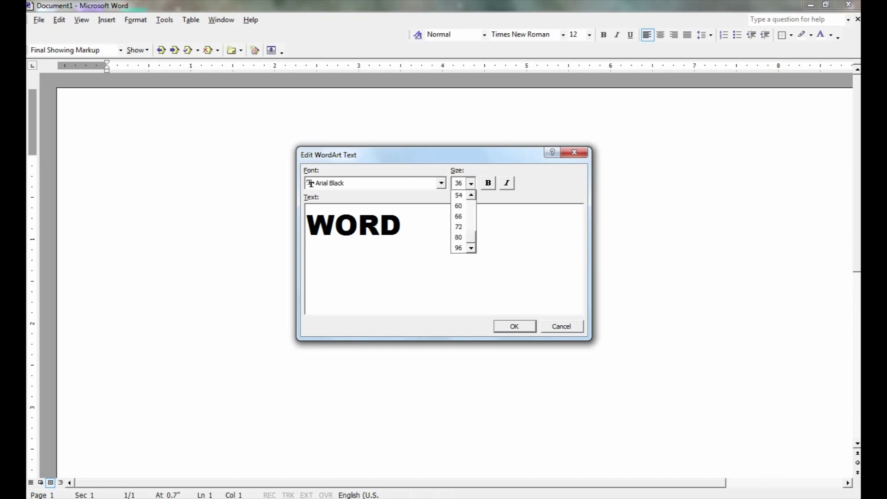
key("Return")
key("Return")
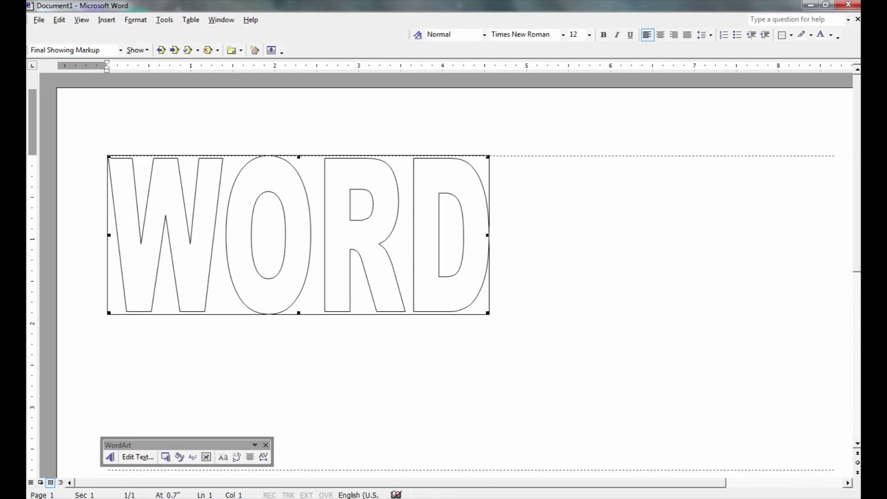
Drag the WORD WordArt's handles to stretch it across nearly the full landscape page width
left_click_drag(488, 313, 834, 469)
left_click_drag(693, 482, 808, 483)
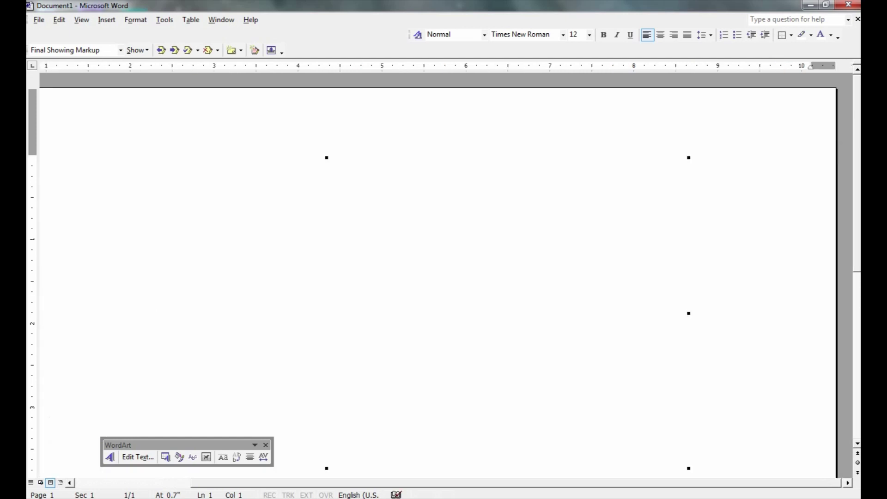
left_click_drag(688, 313, 774, 313)
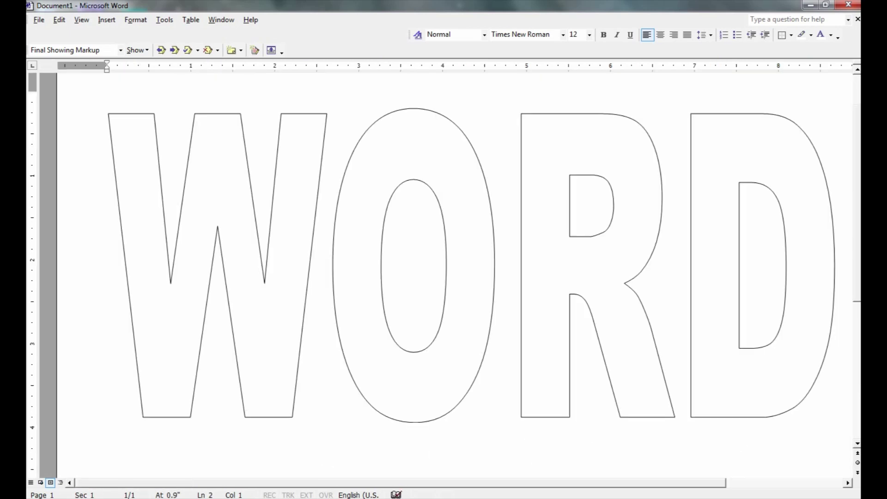
left_click(106, 416)
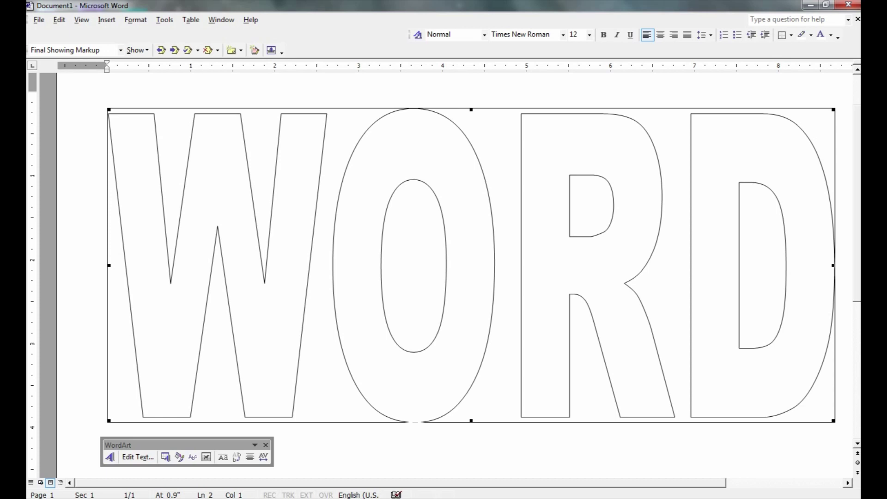
right_click(293, 266)
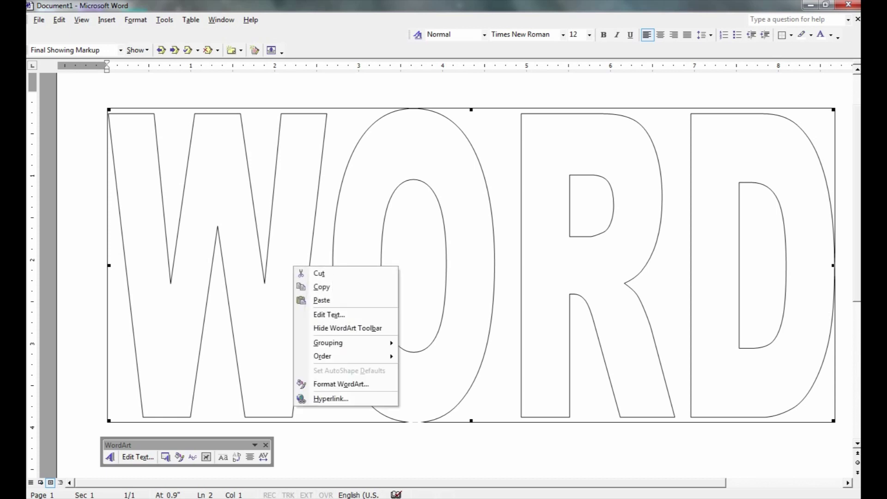
left_click(340, 383)
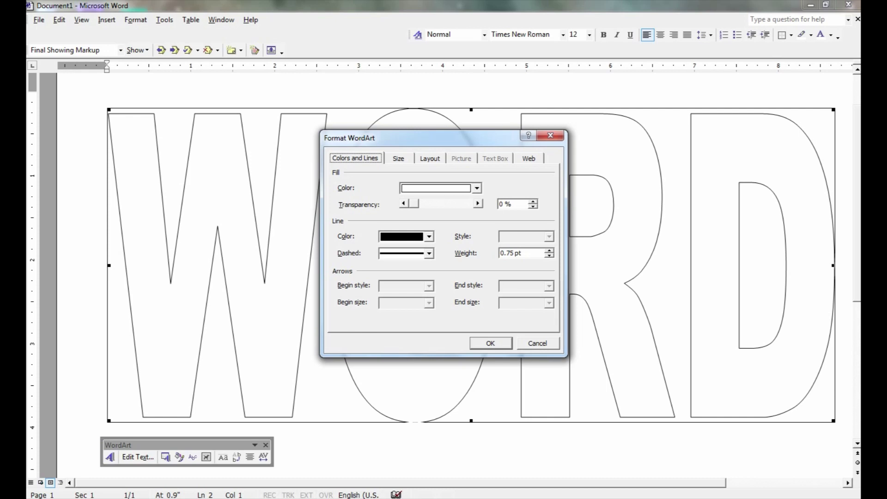
left_click(477, 187)
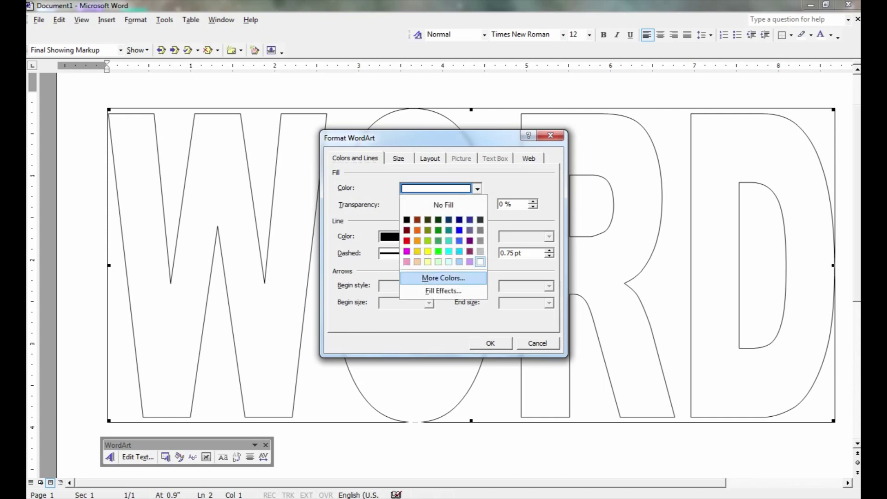
left_click(458, 291)
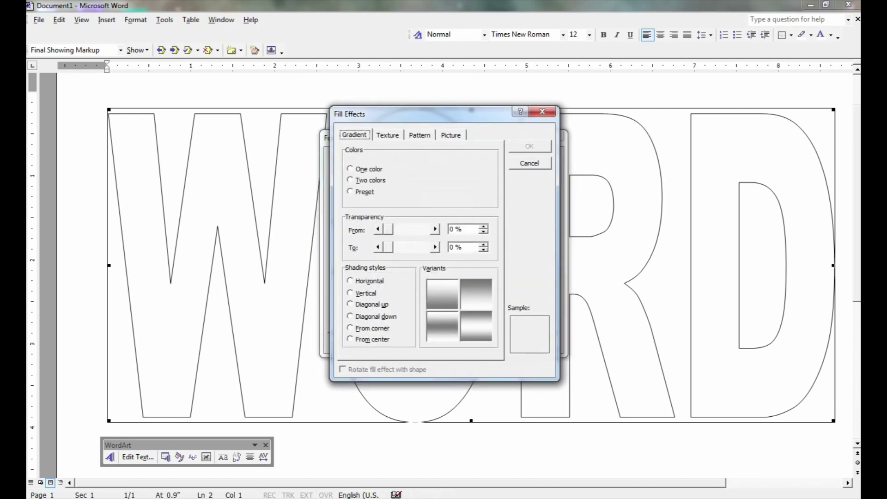
left_click(419, 135)
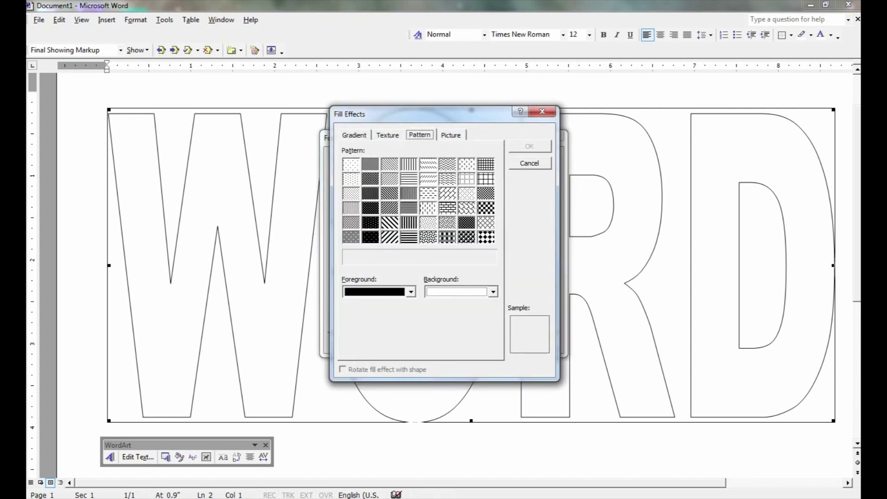
left_click(408, 222)
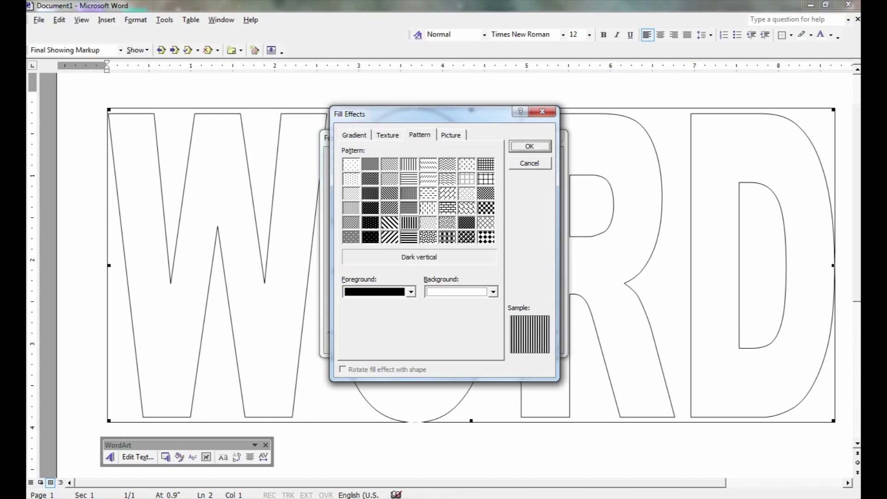
left_click(529, 146)
key("Return")
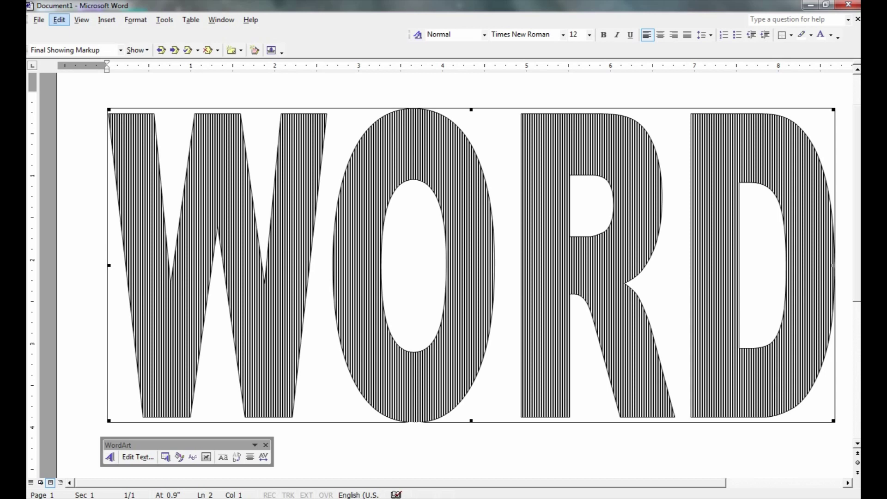
left_click(59, 20)
left_click(93, 33)
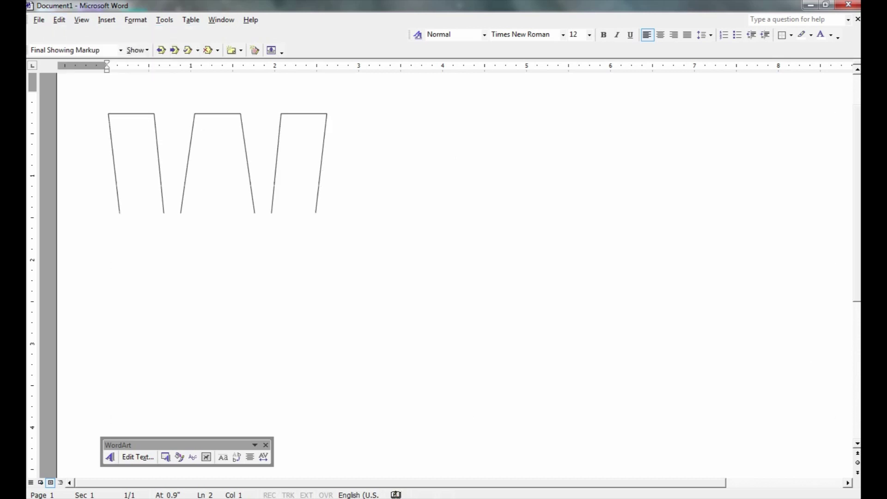
Choose the 550Stripes image as the WordArt's picture fill in Fill Effects
right_click(299, 260)
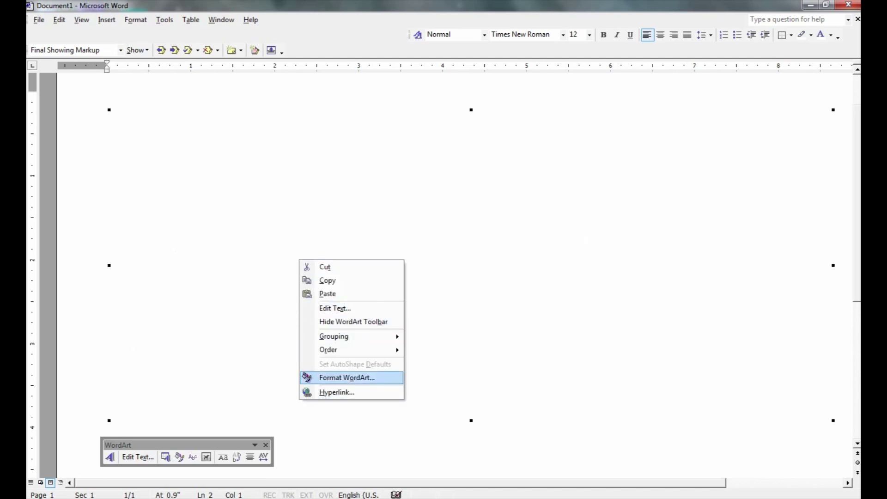
key("Return")
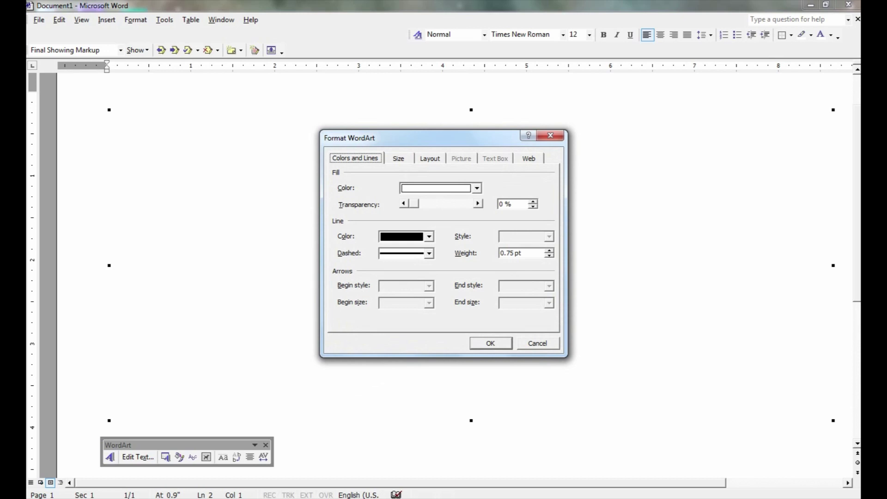
left_click(476, 188)
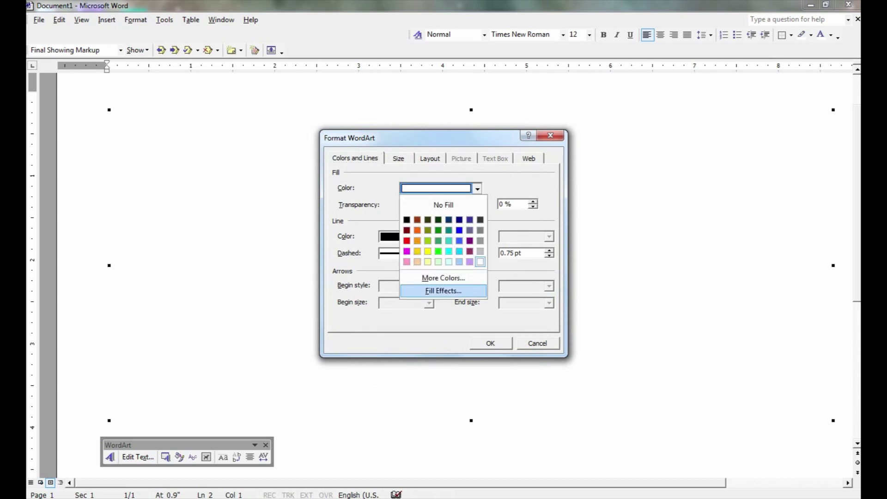
left_click(442, 290)
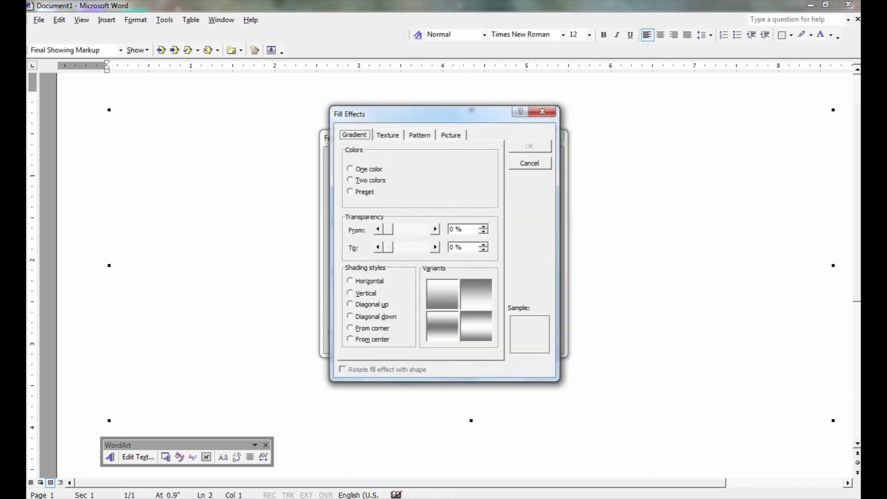
key("ctrl+shift+Tab")
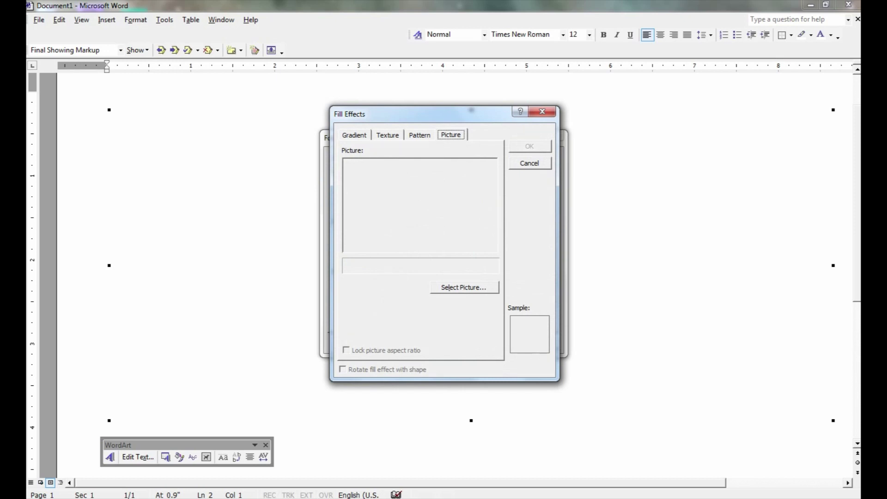
key("alt+l")
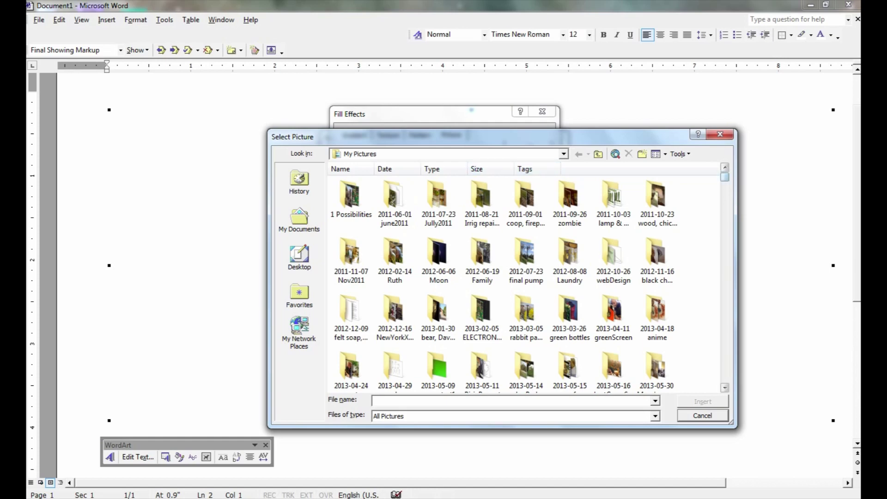
scroll(526, 282, "down", 10)
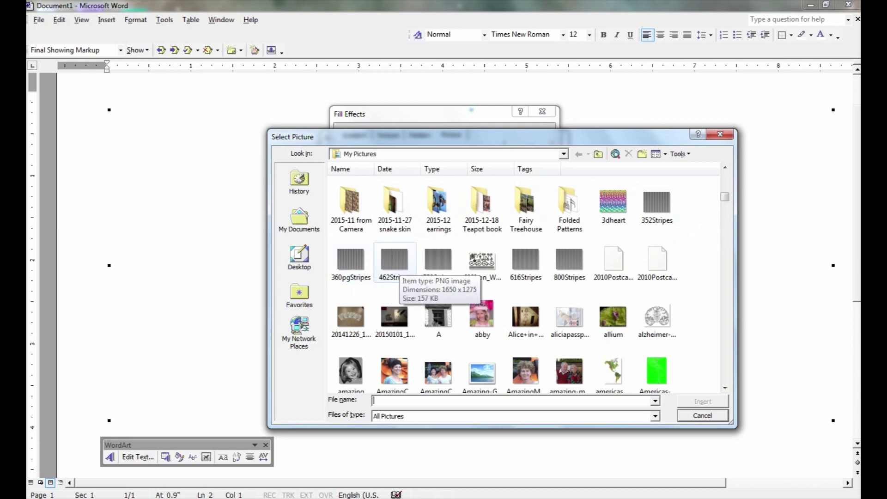
left_click(438, 262)
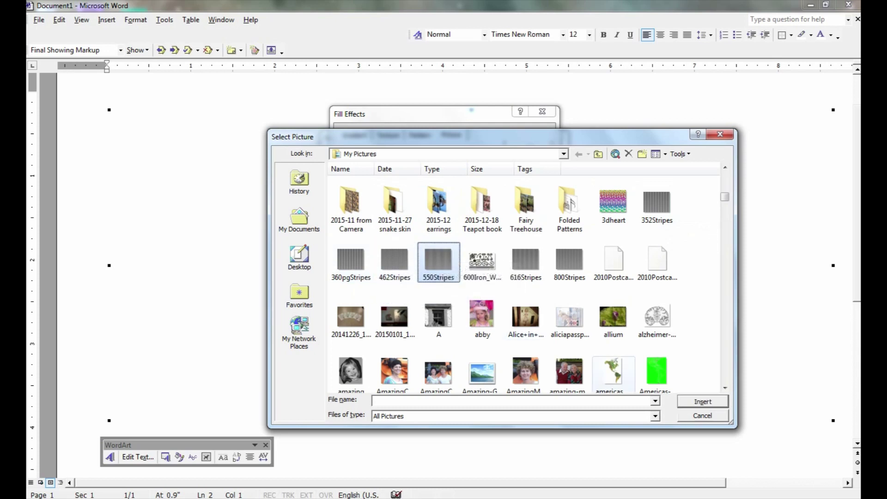
left_click(702, 401)
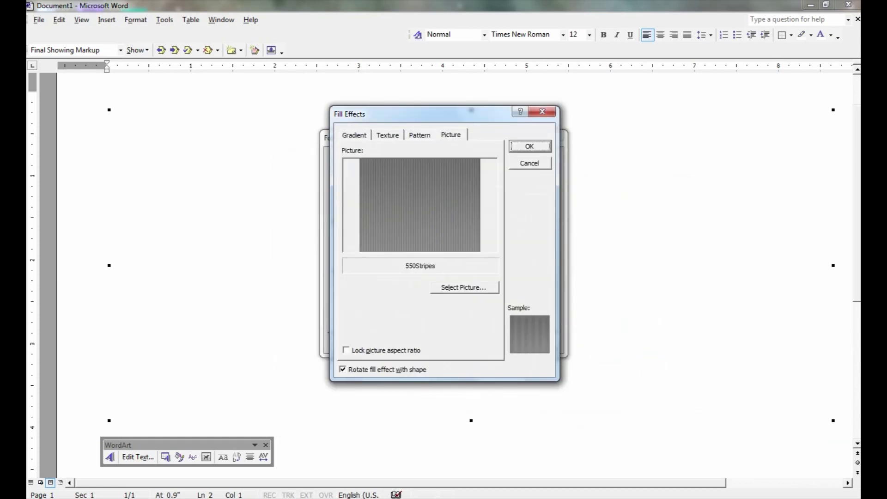
key("Return")
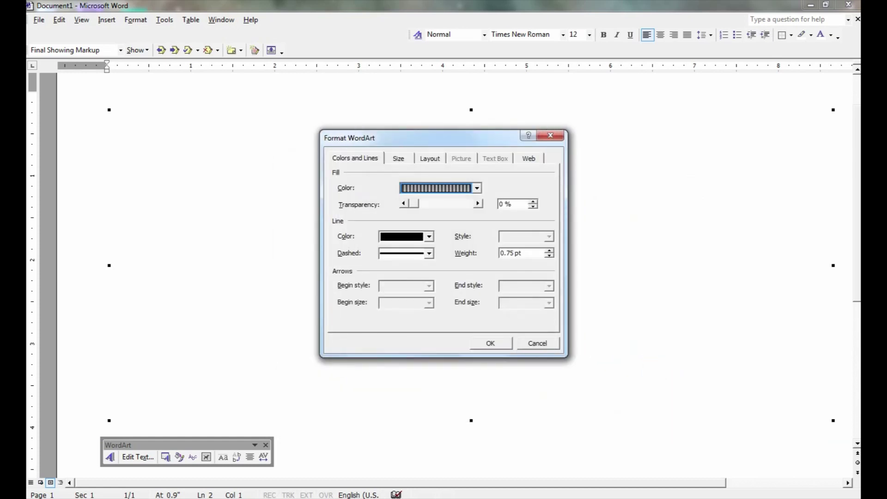
Apply the 550Stripes picture fill to the WORD letters
key("Return")
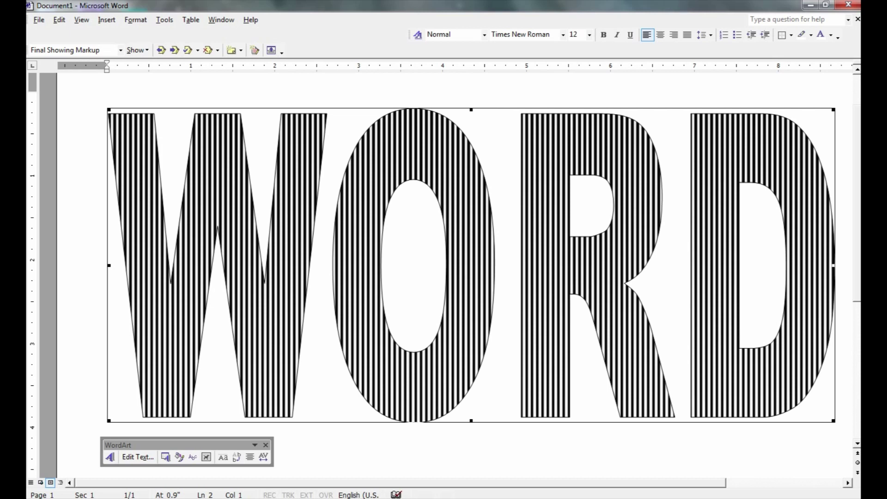
Look over the striped WORD WordArt, then delete it to leave the page blank
scroll(443, 275, "down", 2)
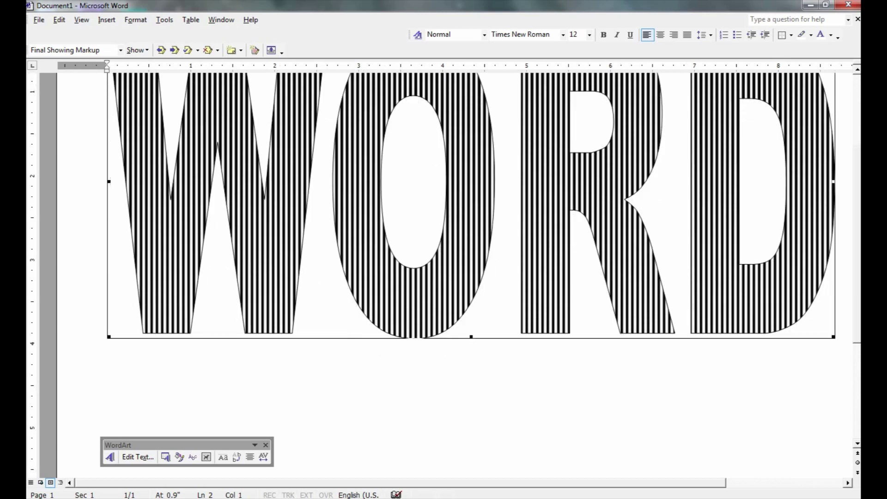
scroll(443, 275, "up", 3)
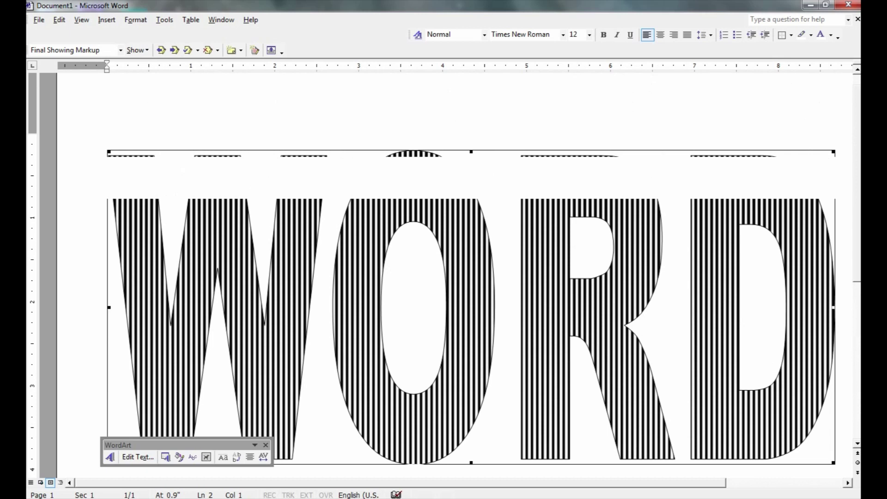
left_click_drag(400, 482, 517, 482)
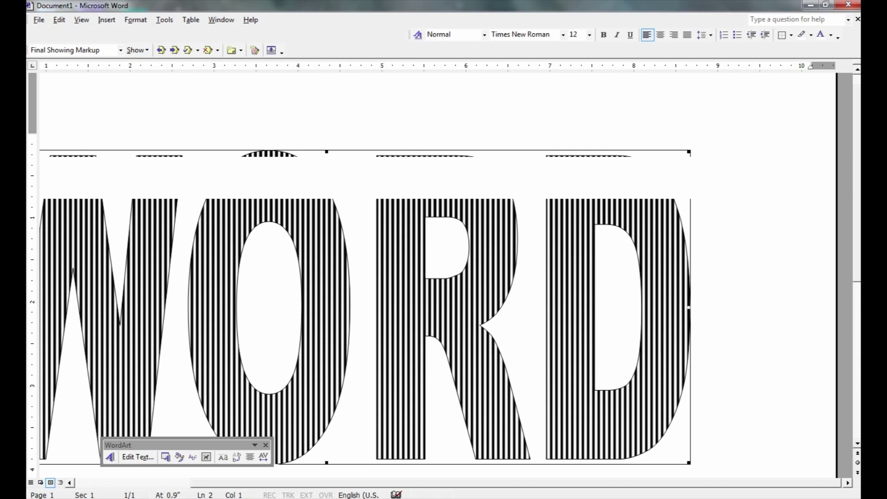
scroll(443, 268, "down", 5)
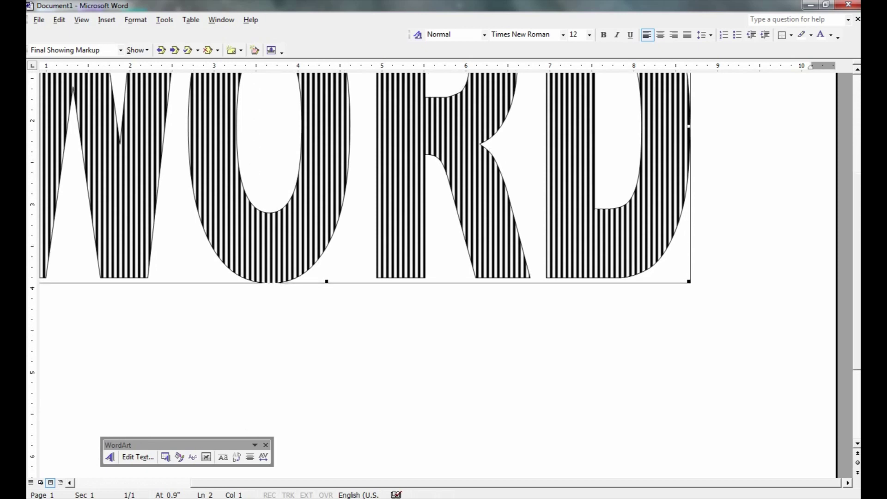
scroll(443, 268, "up", 6)
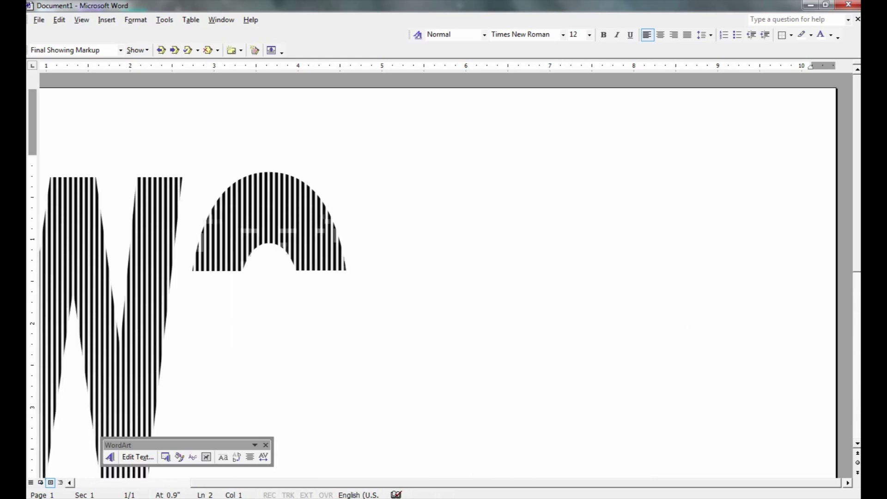
key("Delete")
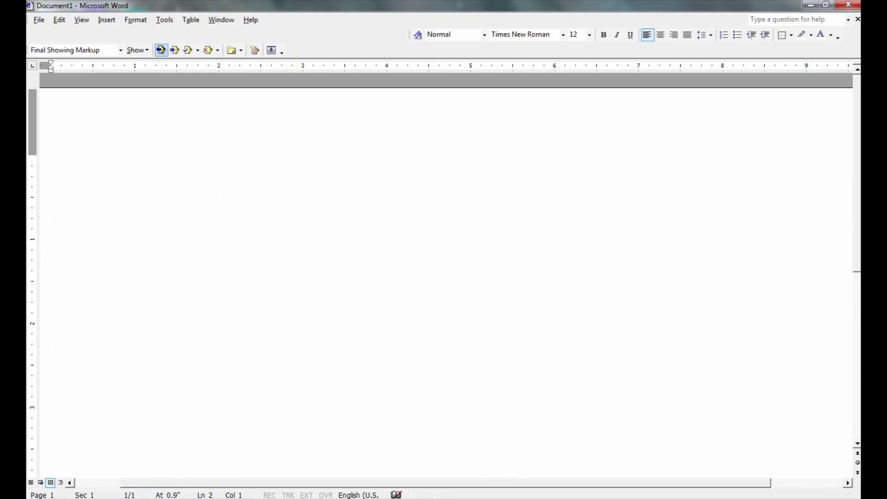
Insert the Dog.svg picture from the Downloads folder
left_click(106, 20)
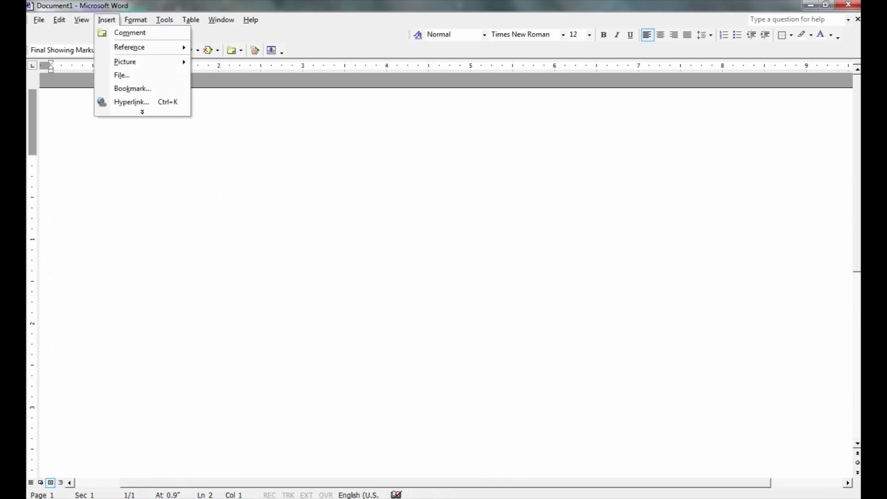
key("Down")
key("Down")
key("Right")
key("Down")
key("Return")
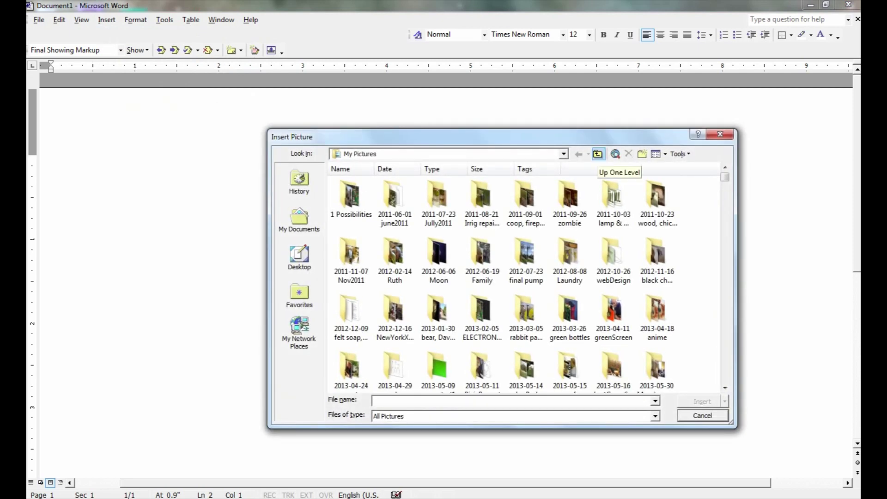
left_click(598, 154)
double_click(525, 198)
scroll(525, 277, "down", 10)
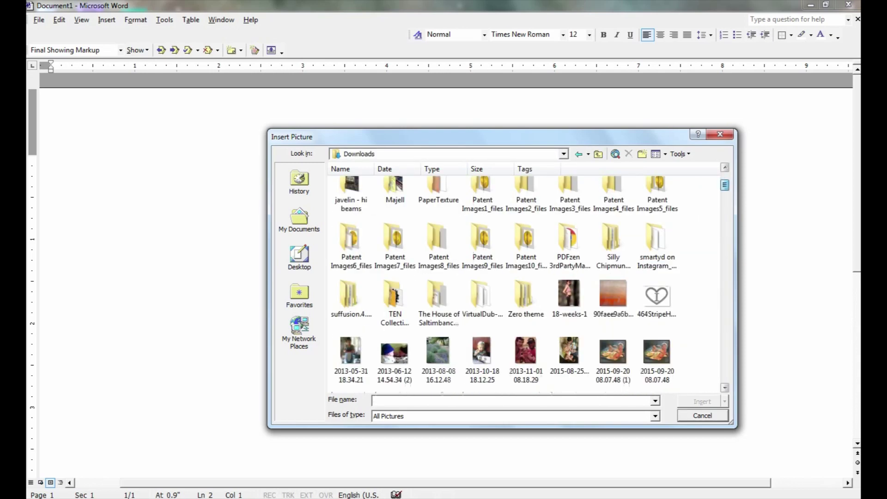
scroll(526, 277, "down", 10)
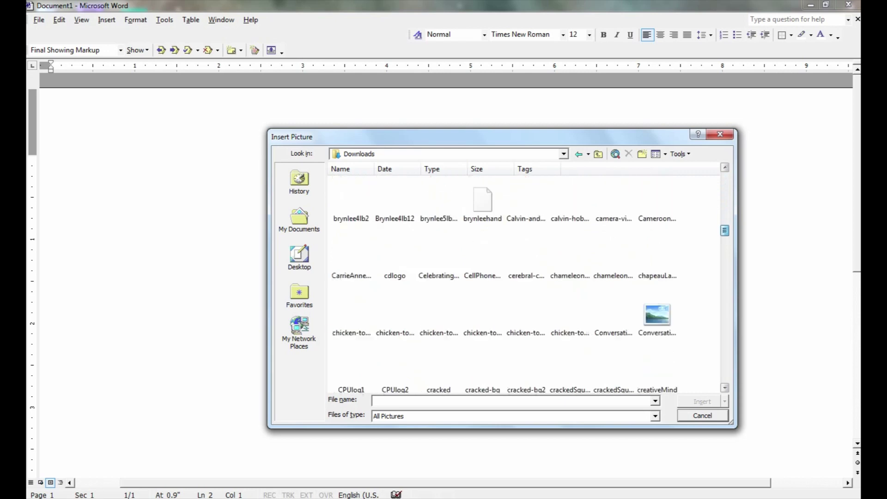
scroll(568, 263, "down", 3)
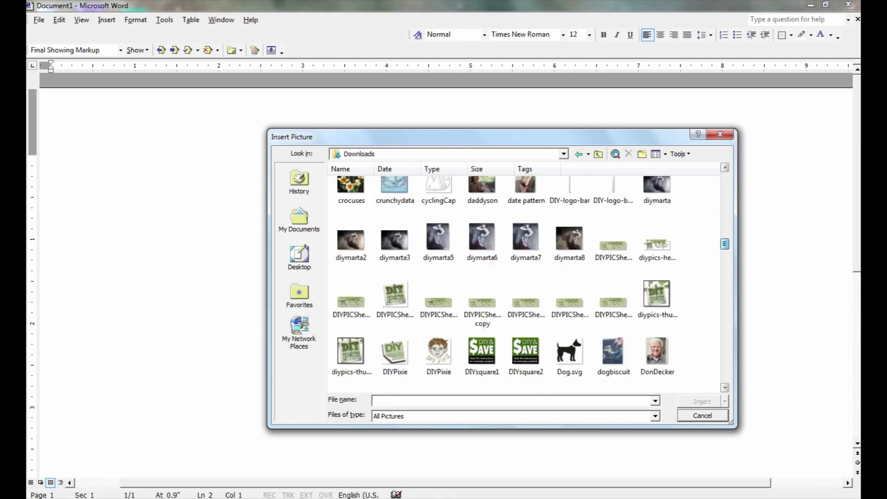
left_click(569, 312)
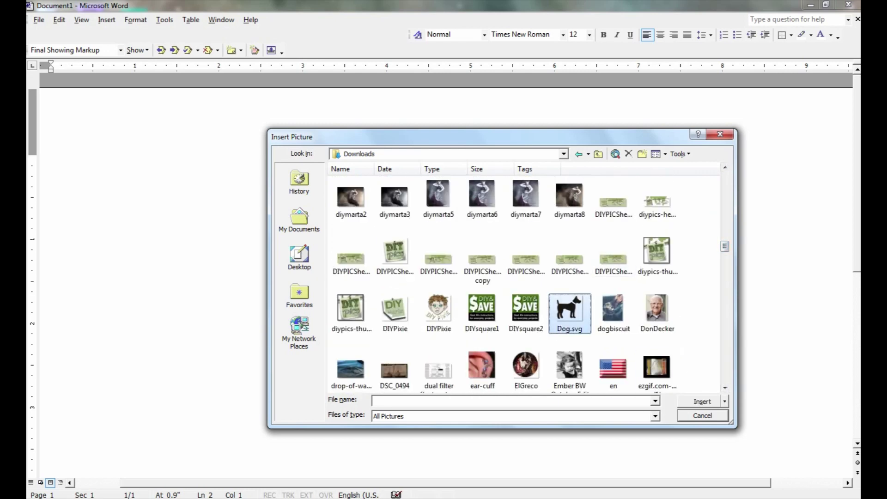
left_click(701, 401)
Enlarge the dog picture by dragging its corner so it fills much of the page
left_click(314, 325)
scroll(444, 275, "down", 10)
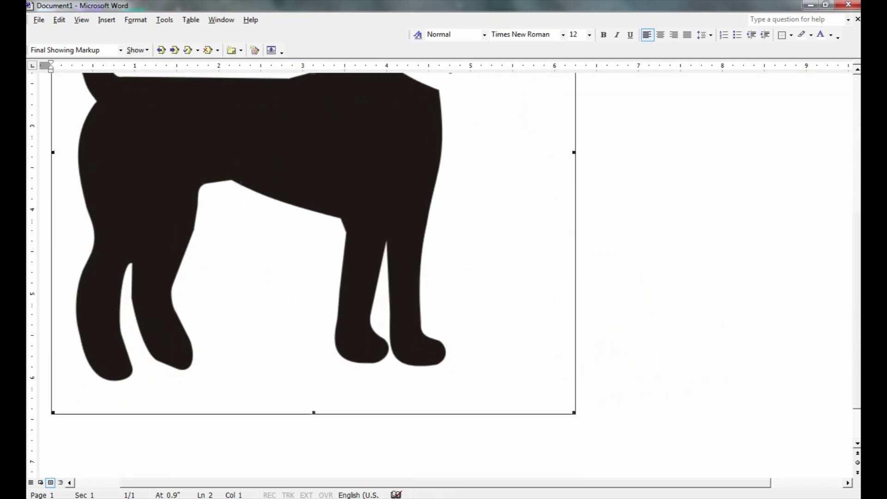
scroll(443, 274, "down", 1)
left_click_drag(574, 404, 772, 471)
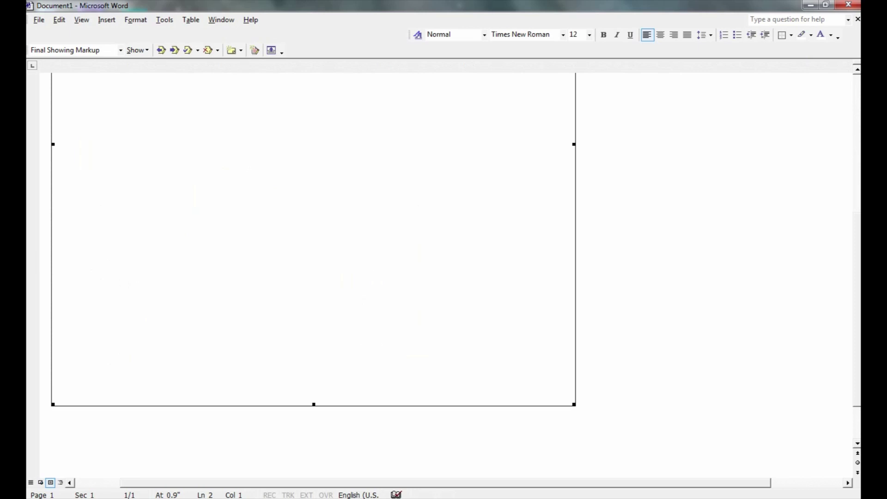
scroll(314, 275, "up", 5)
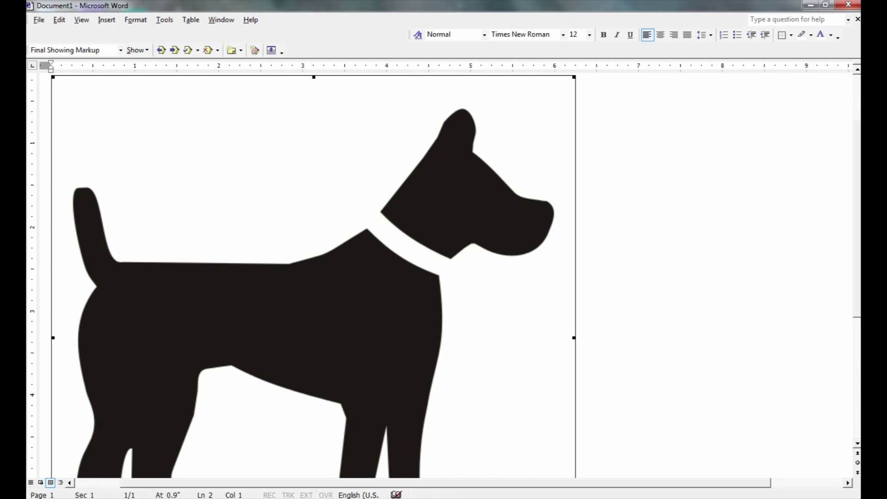
Reach the Picture tab of Fill Effects in the dog picture's Format Picture settings
right_click(314, 320)
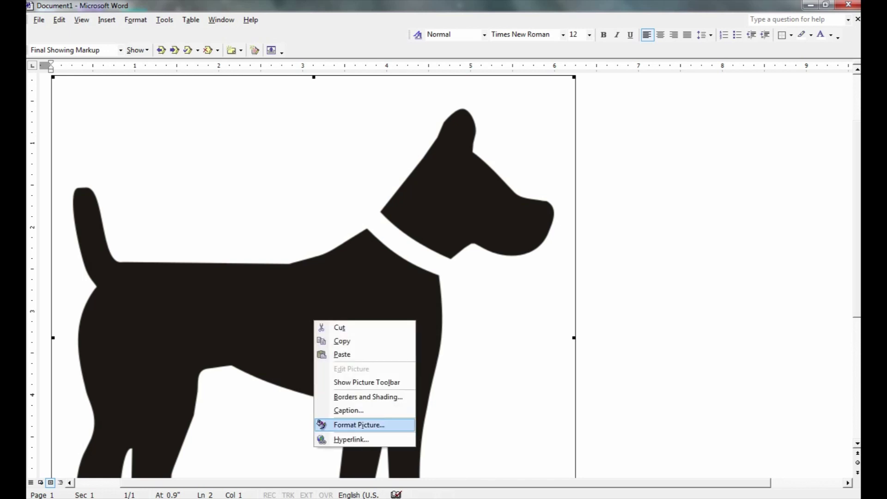
left_click(359, 424)
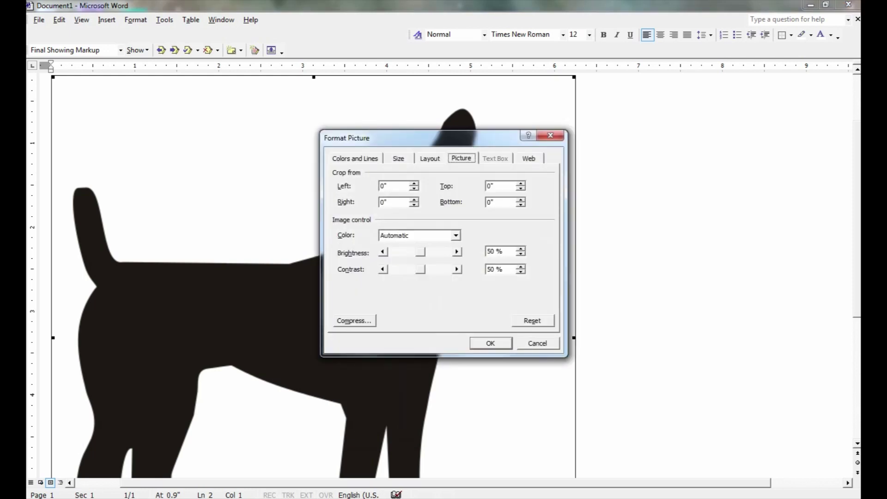
left_click(355, 158)
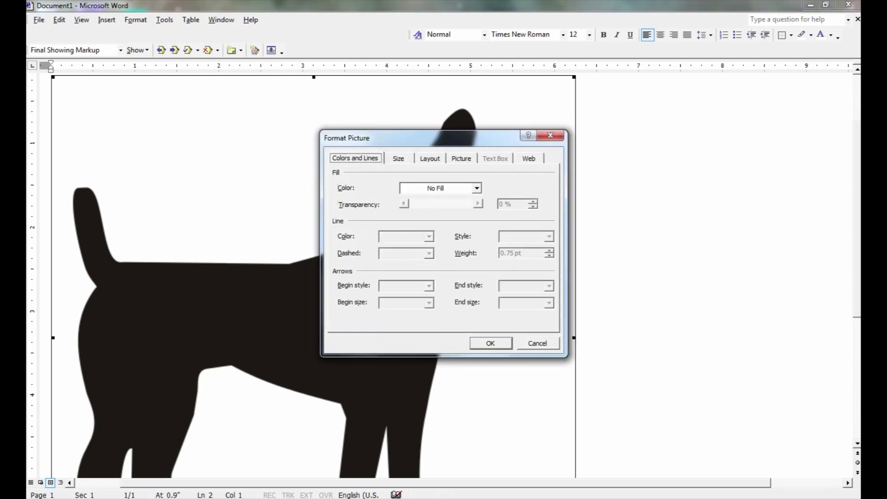
left_click(476, 188)
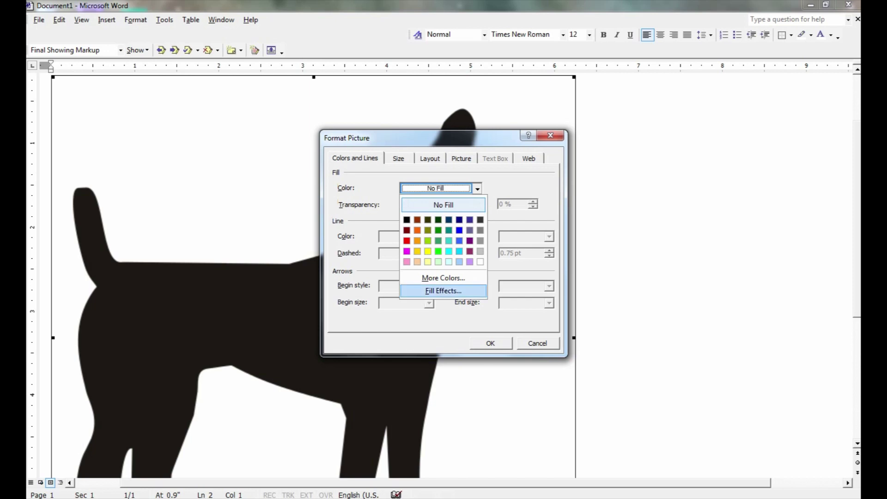
left_click(443, 291)
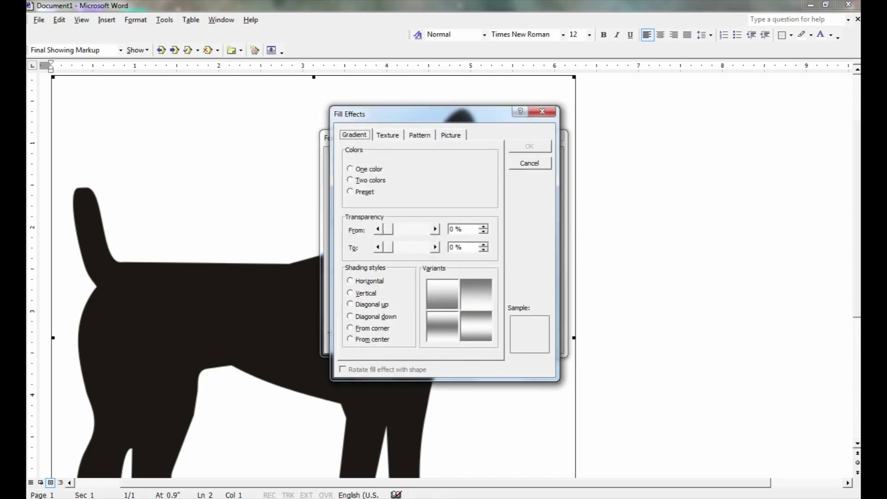
left_click(450, 134)
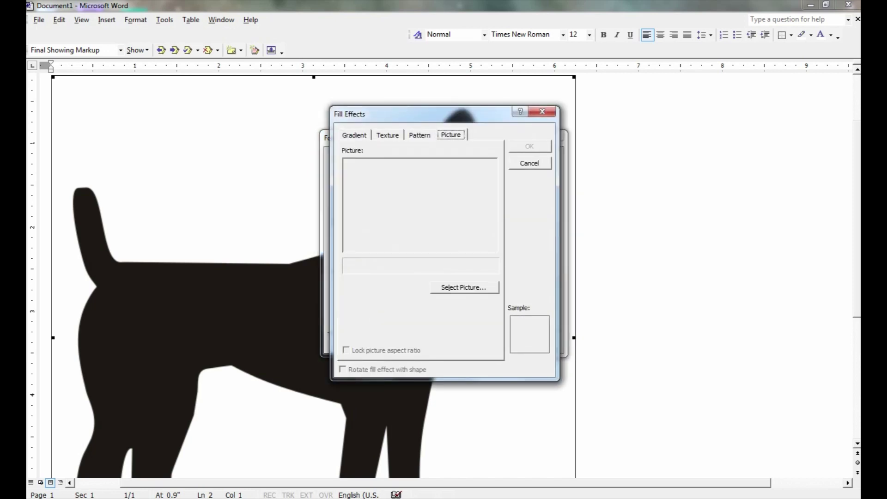
Choose the 616Stripes image from My Pictures as the fill picture
left_click(464, 287)
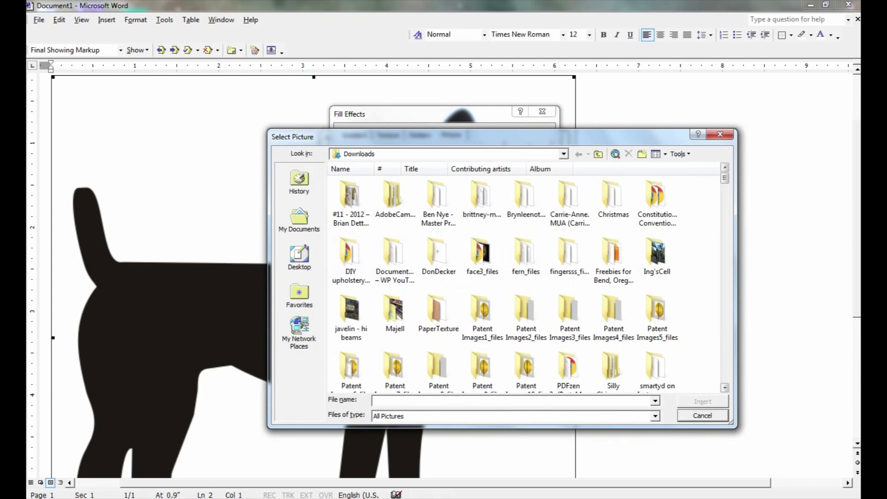
scroll(525, 277, "down", 15)
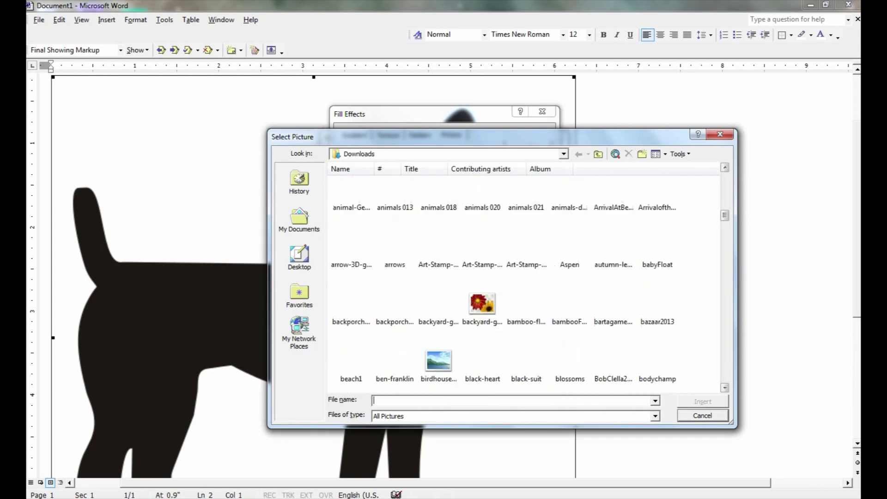
scroll(524, 277, "down", 5)
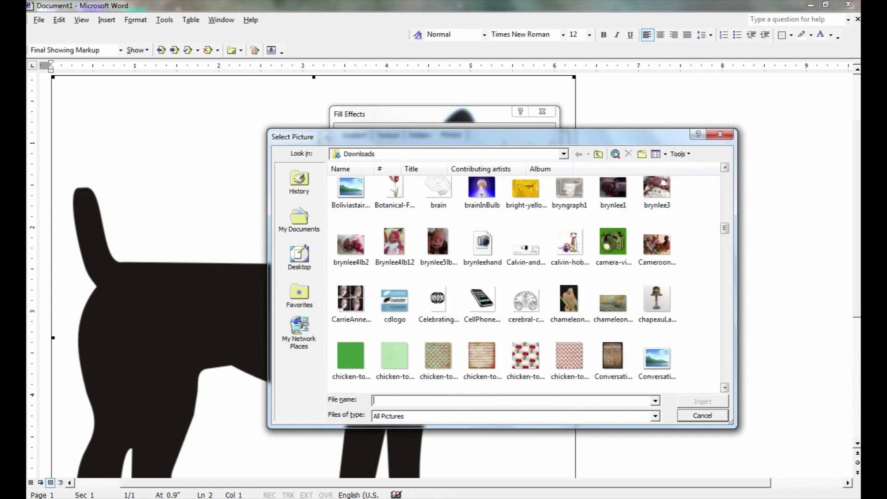
left_click(598, 154)
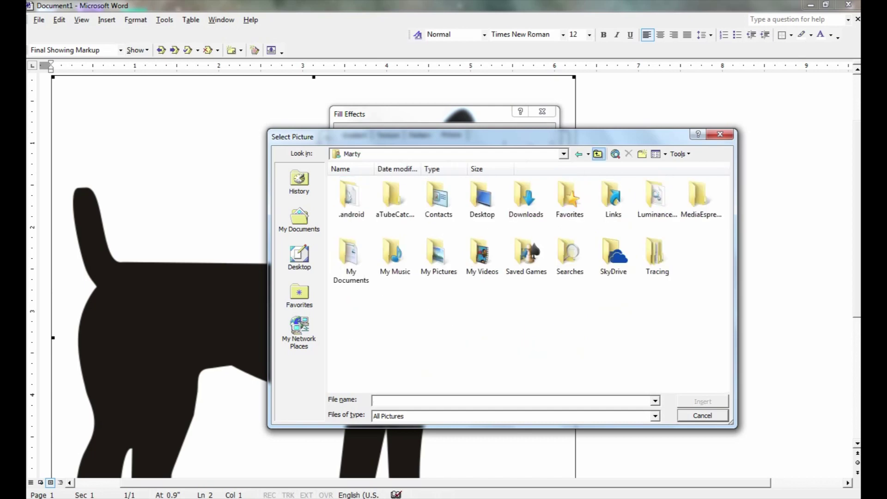
double_click(439, 254)
scroll(524, 277, "down", 10)
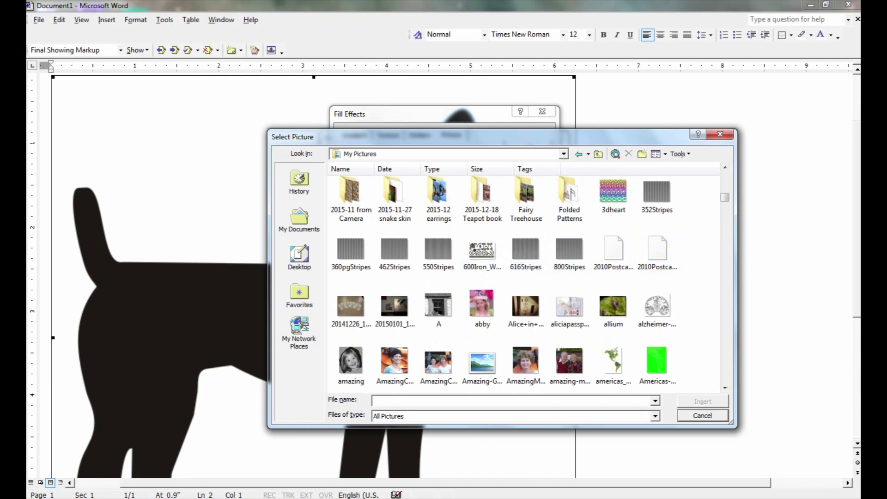
left_click(526, 252)
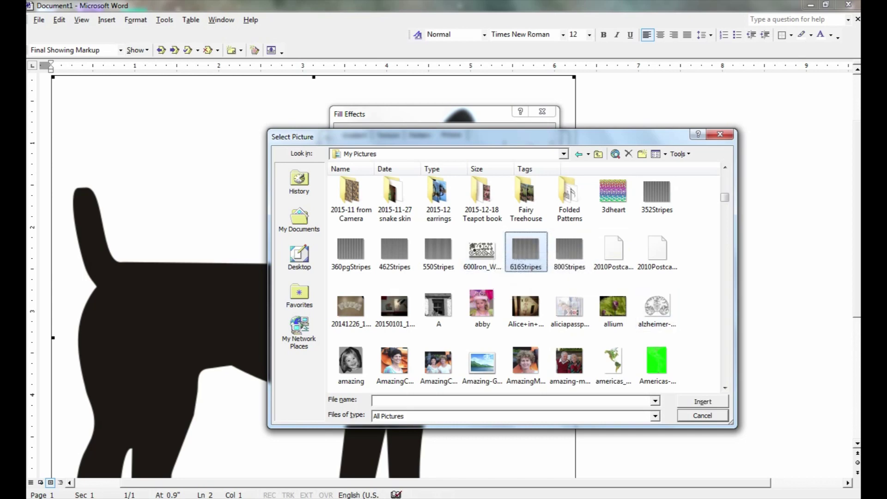
key("Return")
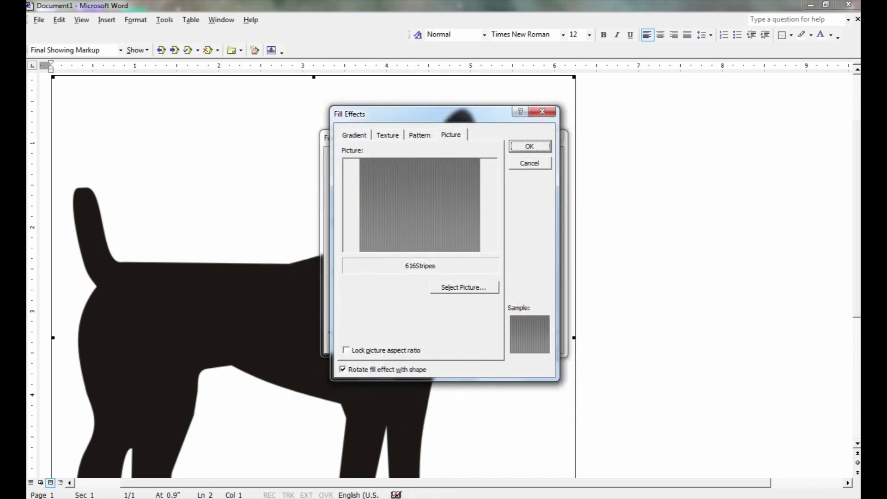
key("Return")
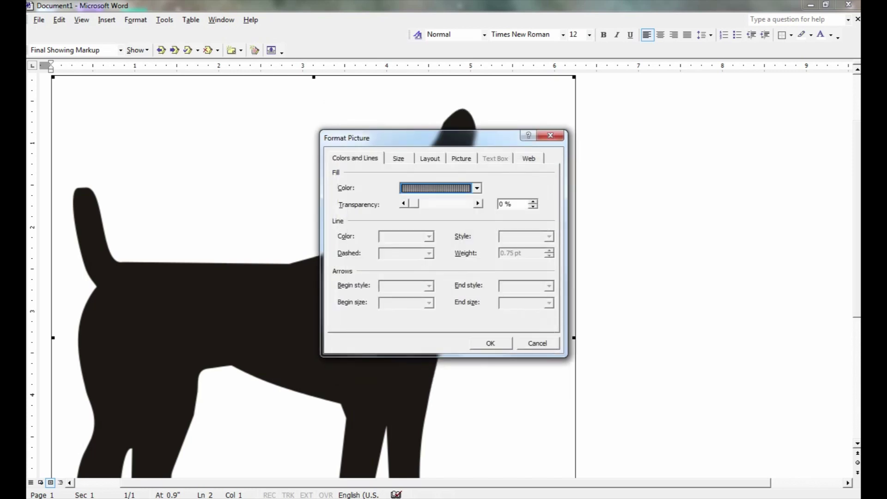
Apply the 616Stripes fill behind the dog silhouette and scroll to review it
key("Return")
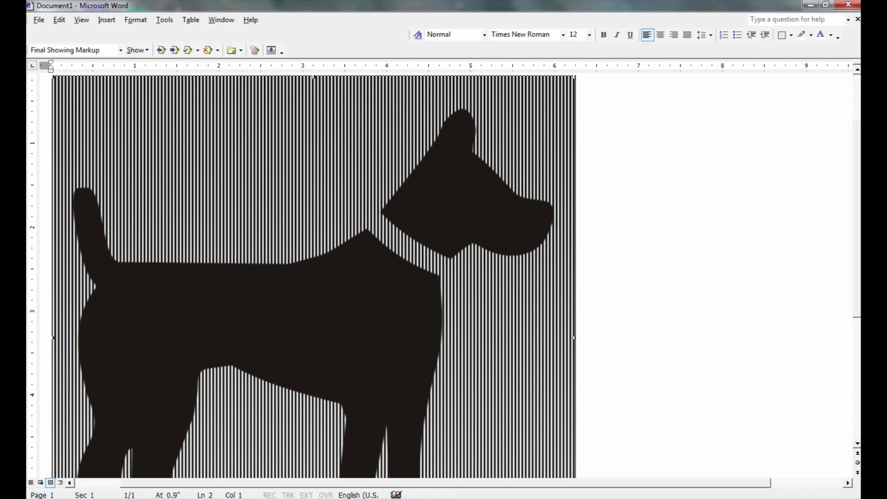
scroll(314, 277, "down", 2)
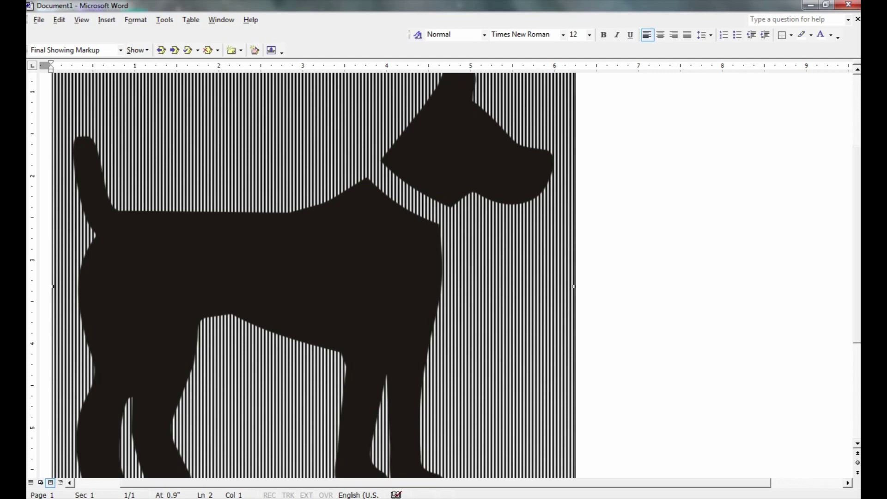
scroll(314, 275, "up", 3)
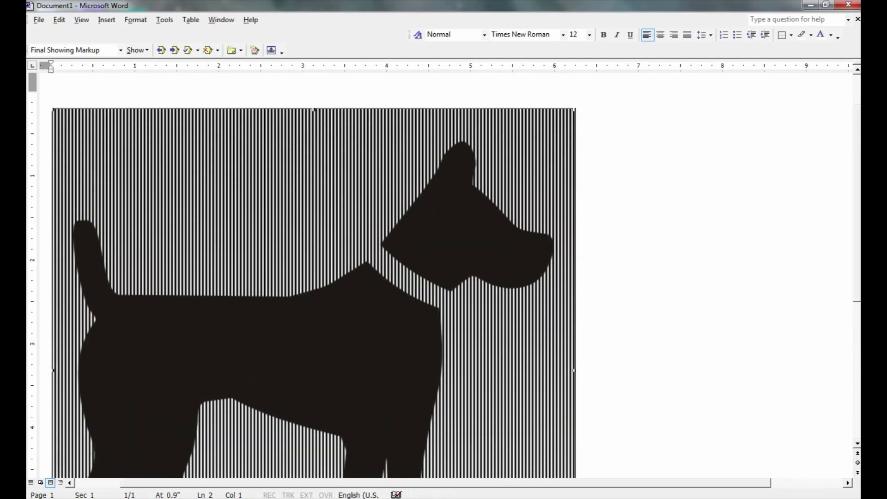
scroll(314, 275, "down", 2)
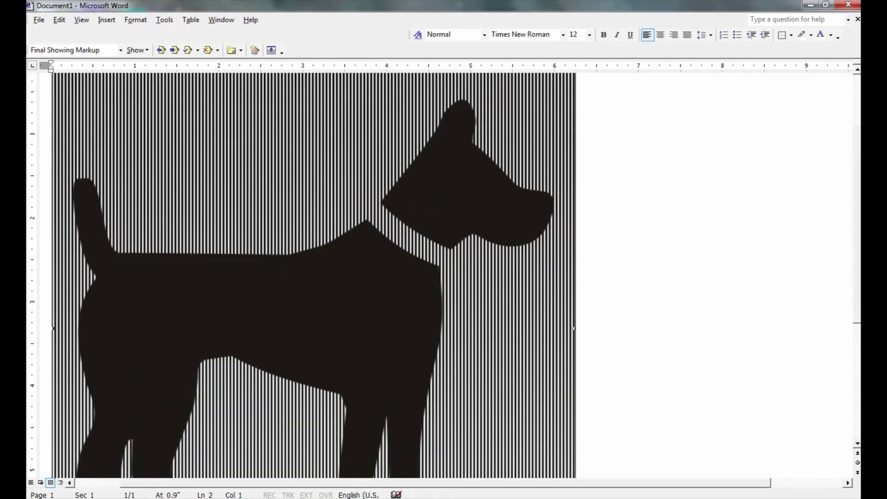
Drag the striped dog picture's right handle until it spans almost the full page width
left_click_drag(574, 328, 757, 328)
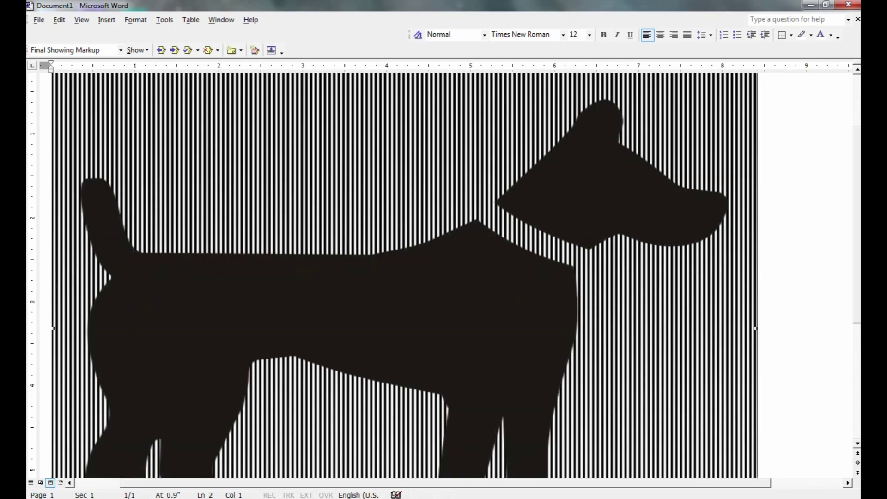
scroll(405, 275, "down", 1)
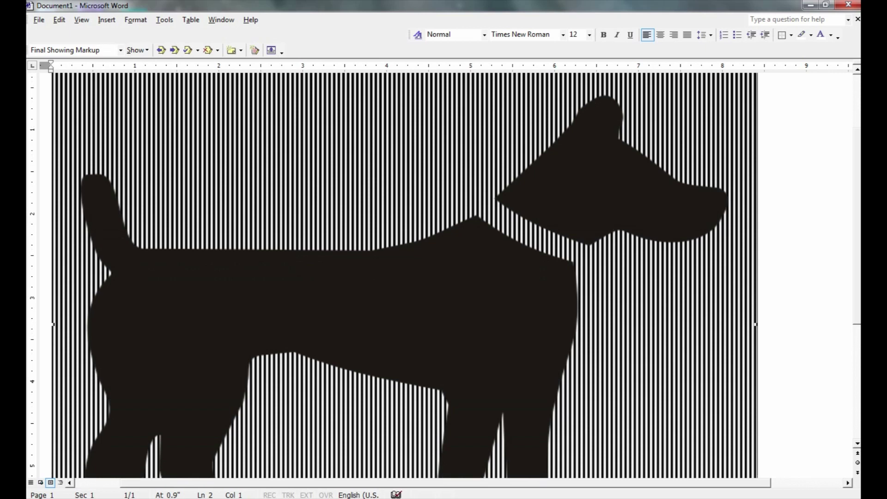
left_click_drag(755, 324, 604, 324)
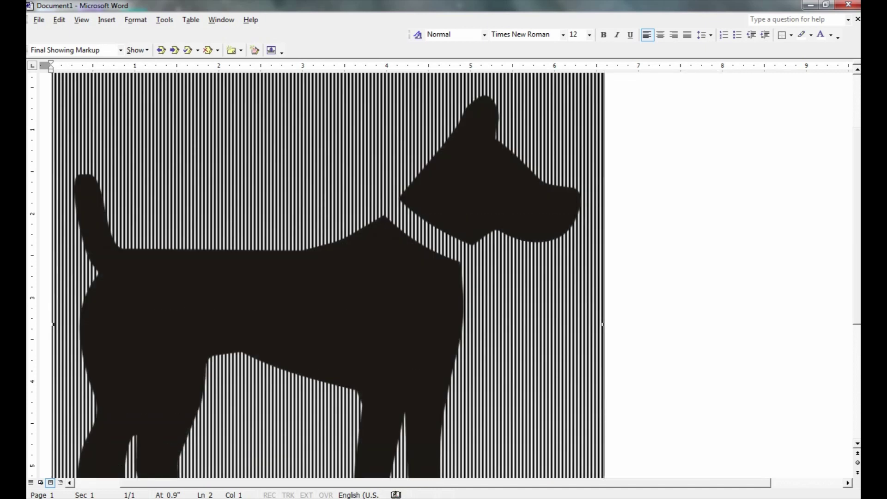
left_click_drag(602, 323, 821, 324)
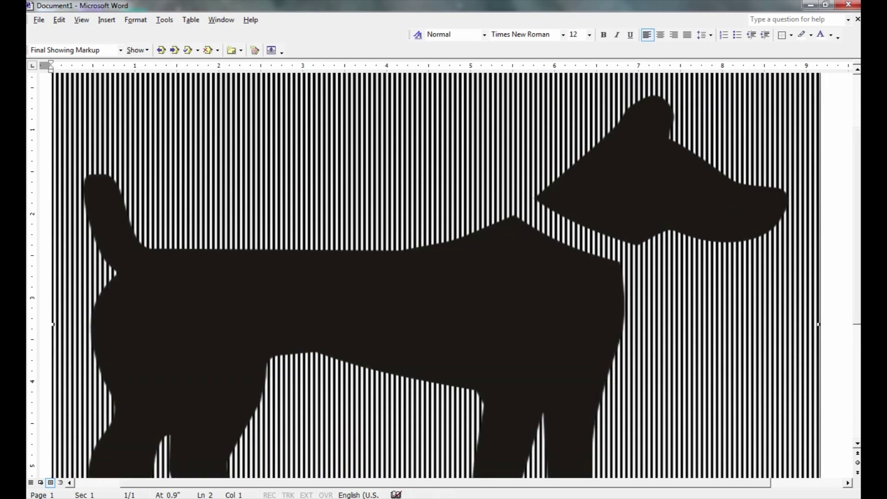
scroll(434, 277, "down", 3)
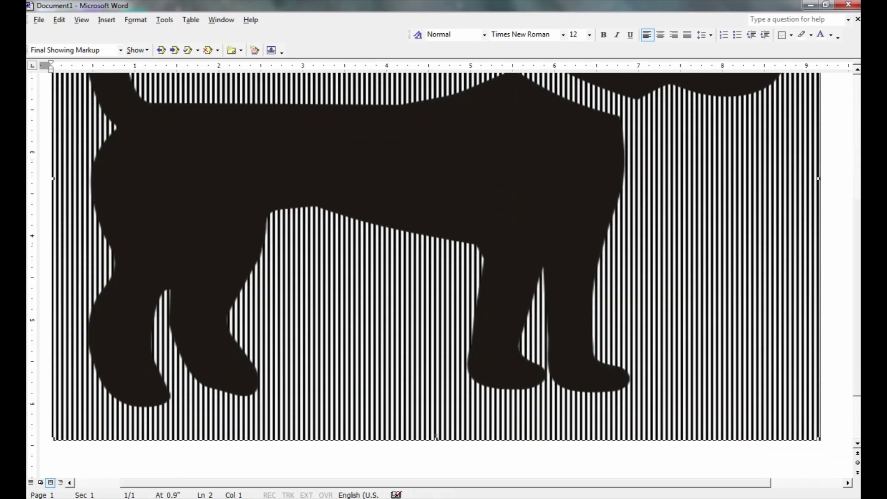
scroll(436, 274, "up", 2)
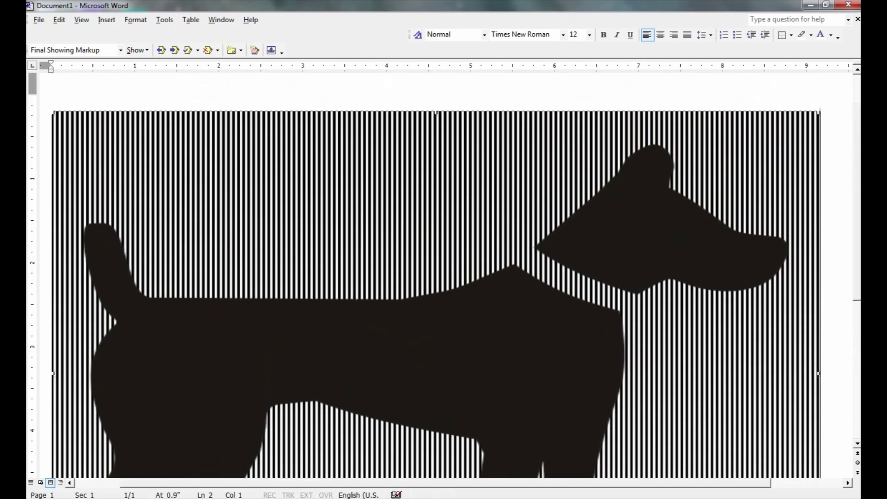
scroll(445, 286, "up", 1)
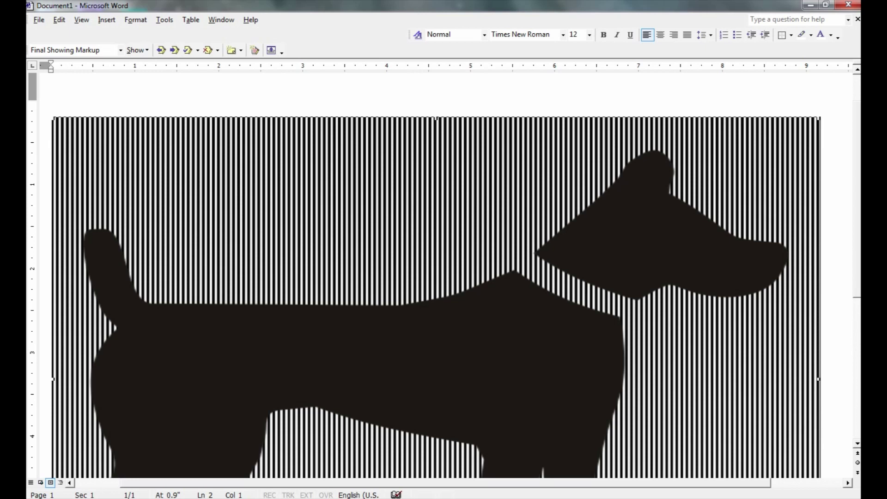
scroll(444, 277, "down", 10)
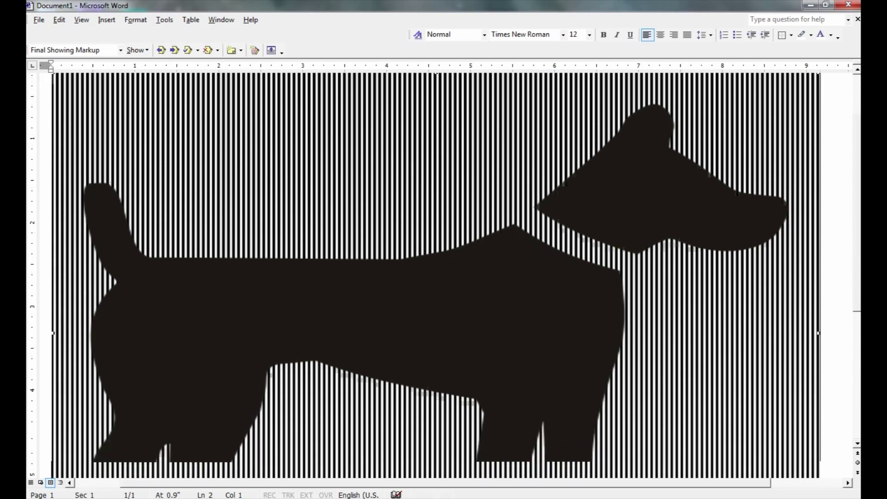
scroll(443, 277, "up", 9)
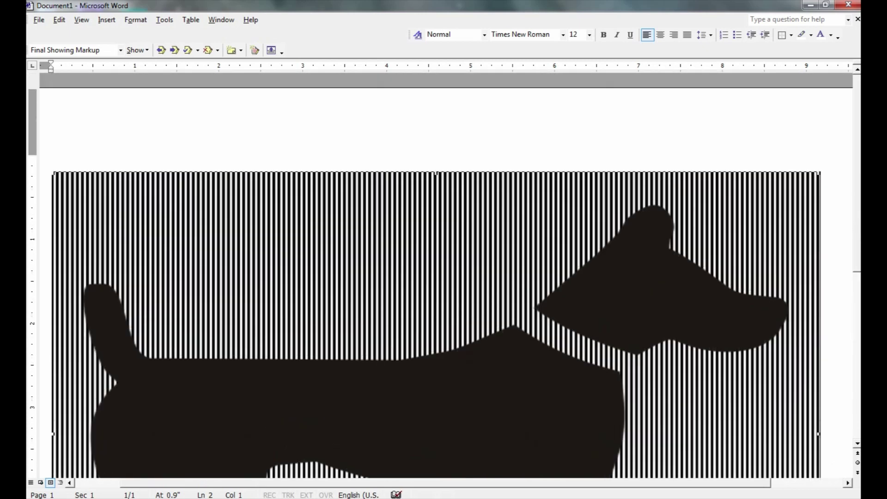